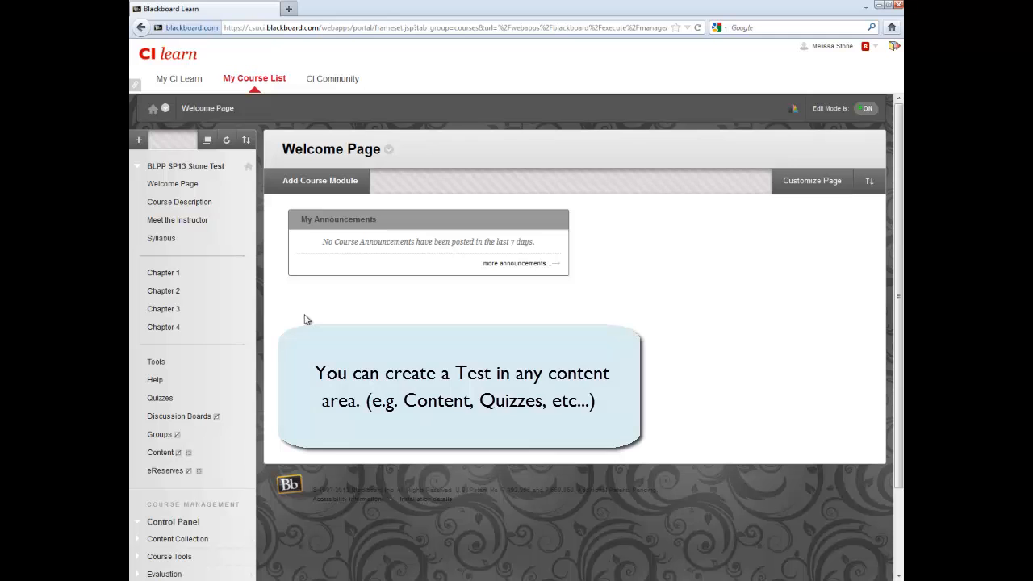
Start creating a new test in the course's Quizzes content area.
left_click(175, 402)
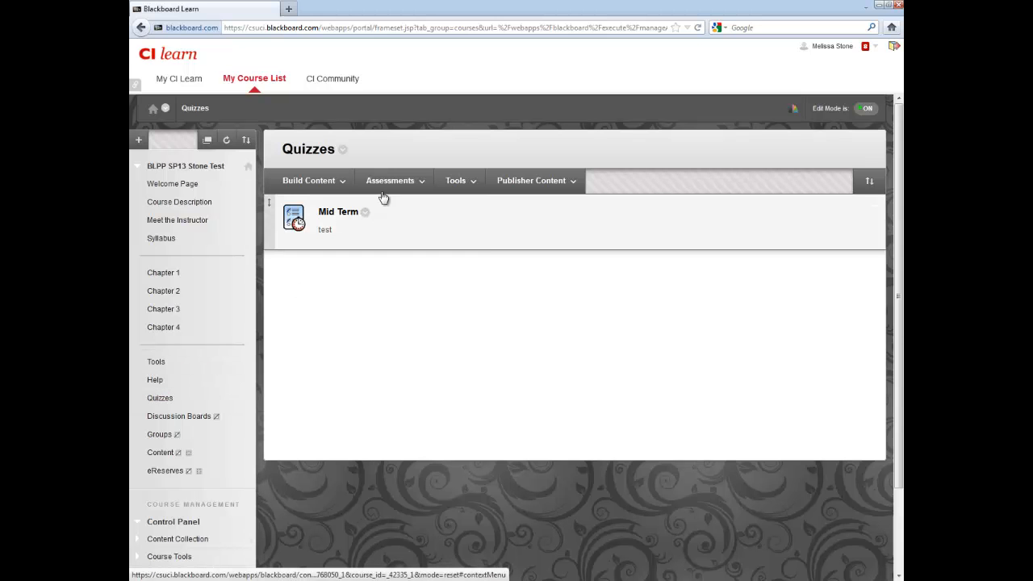
left_click(399, 182)
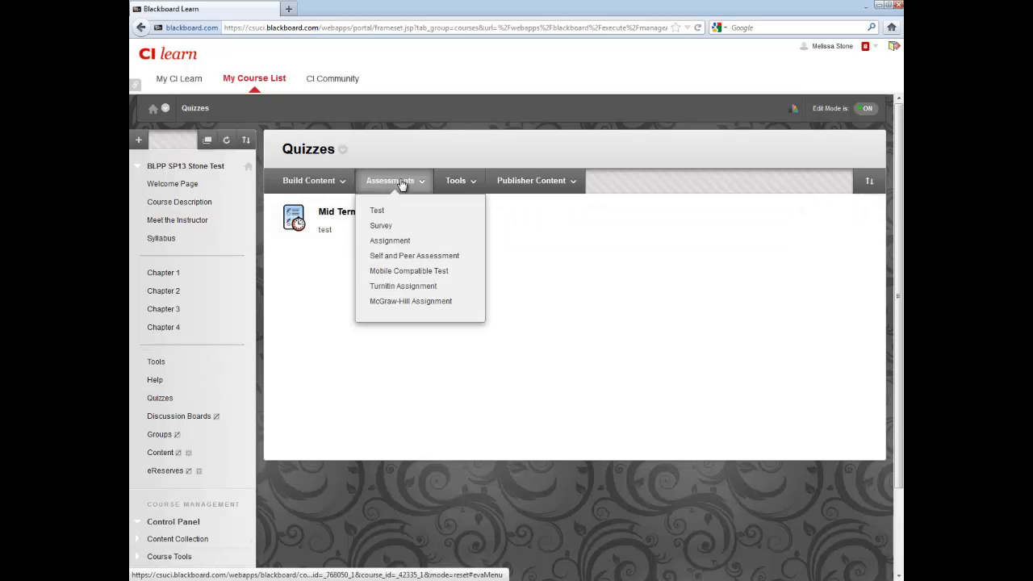
left_click(377, 210)
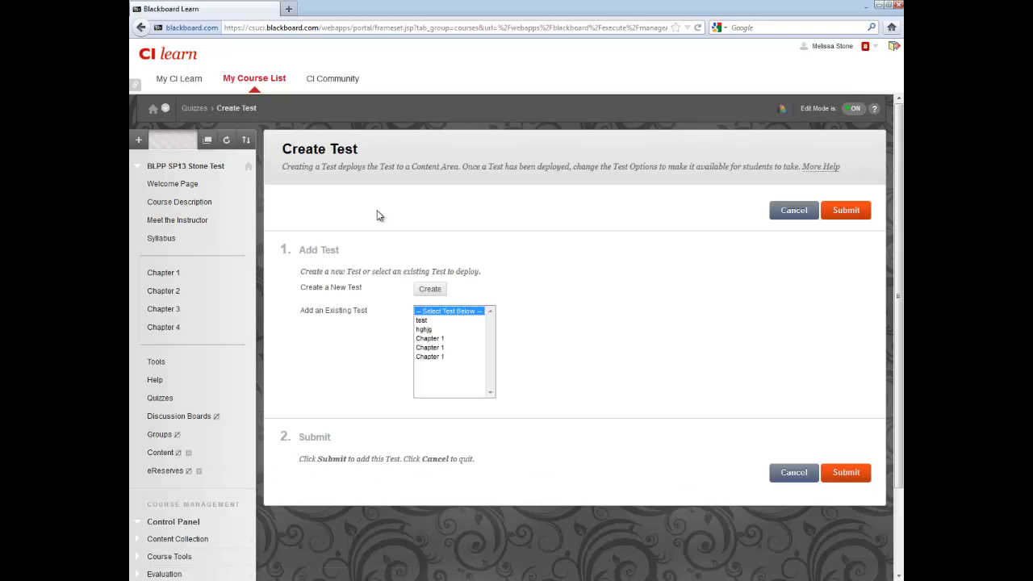
left_click(431, 290)
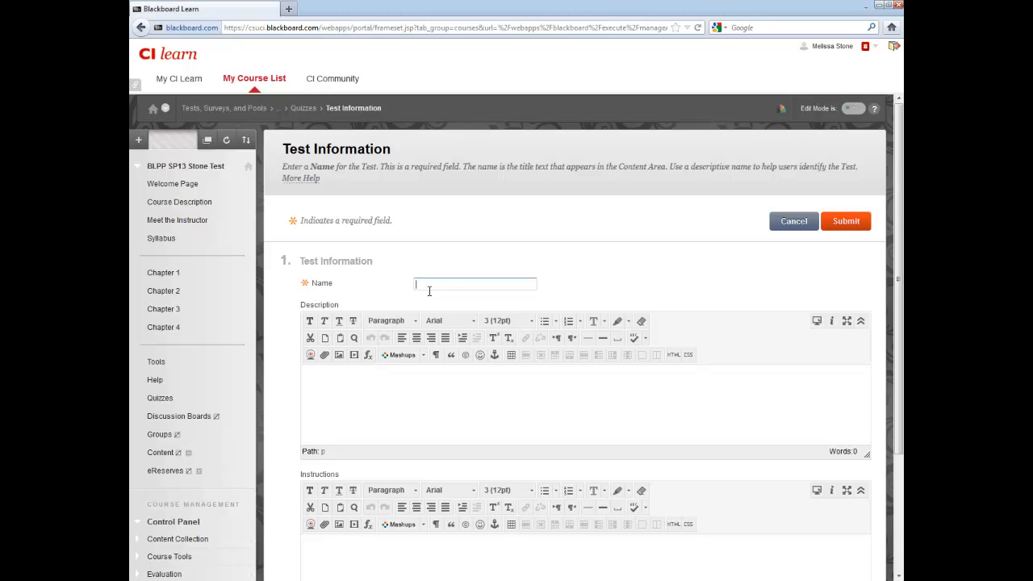
Name the test "Chapter 1", enter the instructions "You will have 30 minutes to complete this test", and submit the test information.
type("Chapter 1")
left_click(412, 380)
left_click(406, 552)
type("You will have 0")
key("BackSpace")
type("30 minut")
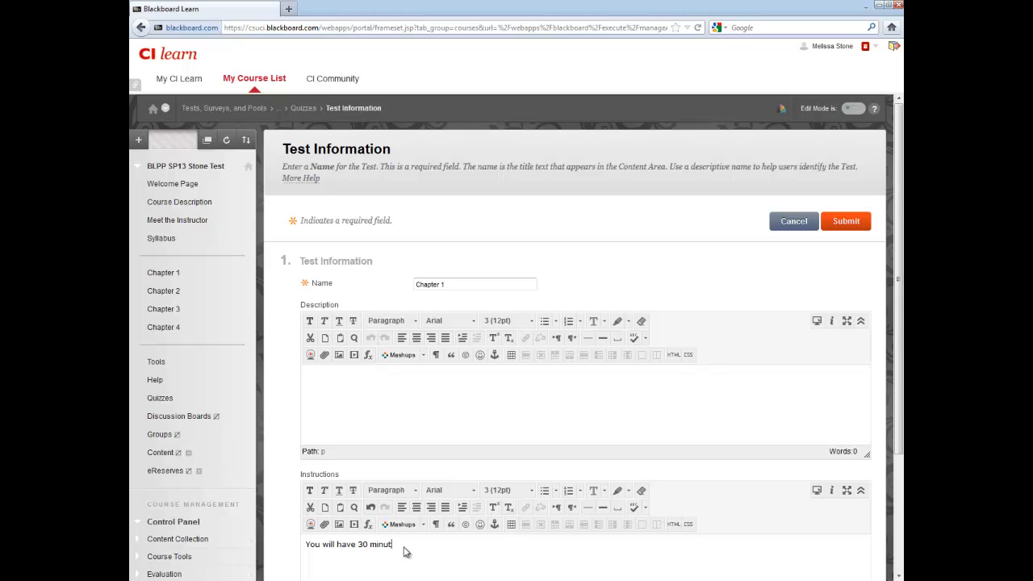
type("es to complete this test")
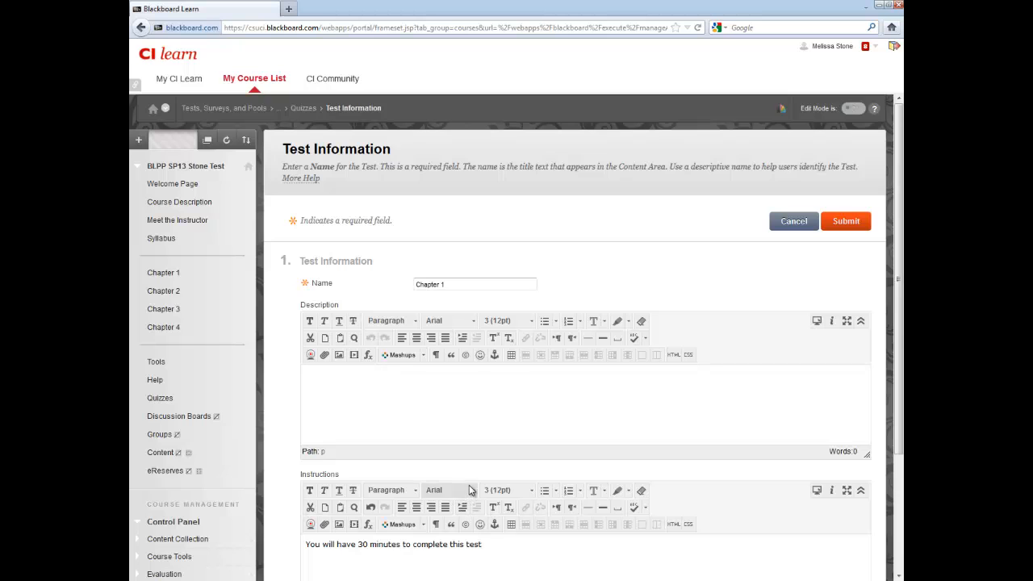
scroll(471, 490, "down", 3)
scroll(471, 490, "down", 1)
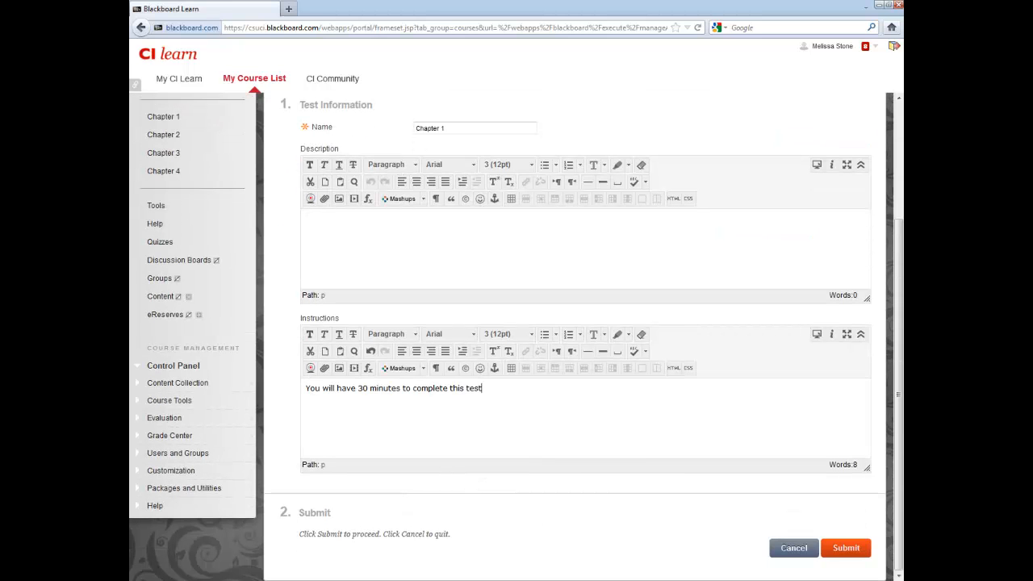
left_click(846, 549)
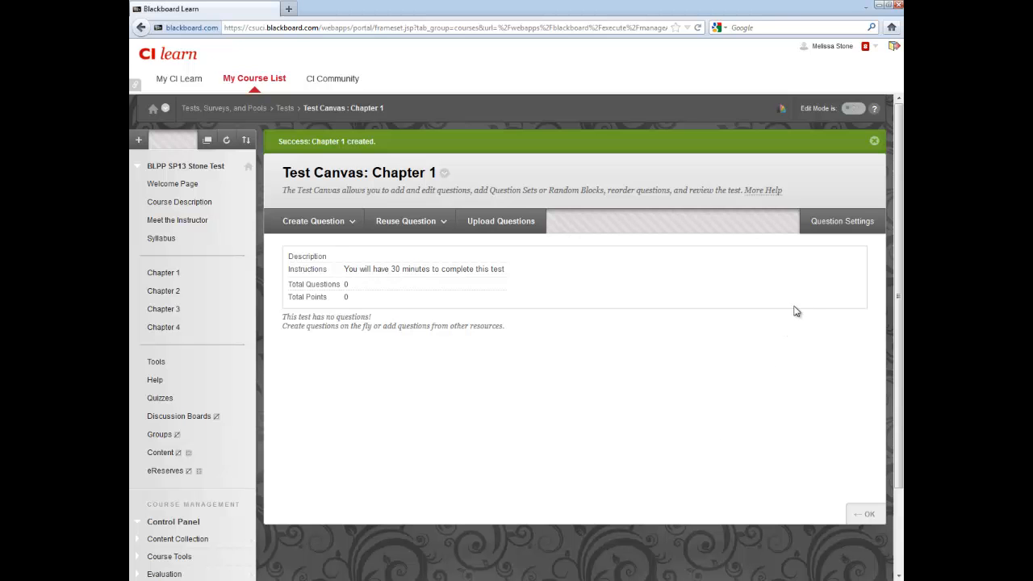
Review the test's question settings for feedback, metadata, scoring and display, and submit them without changes.
left_click(830, 231)
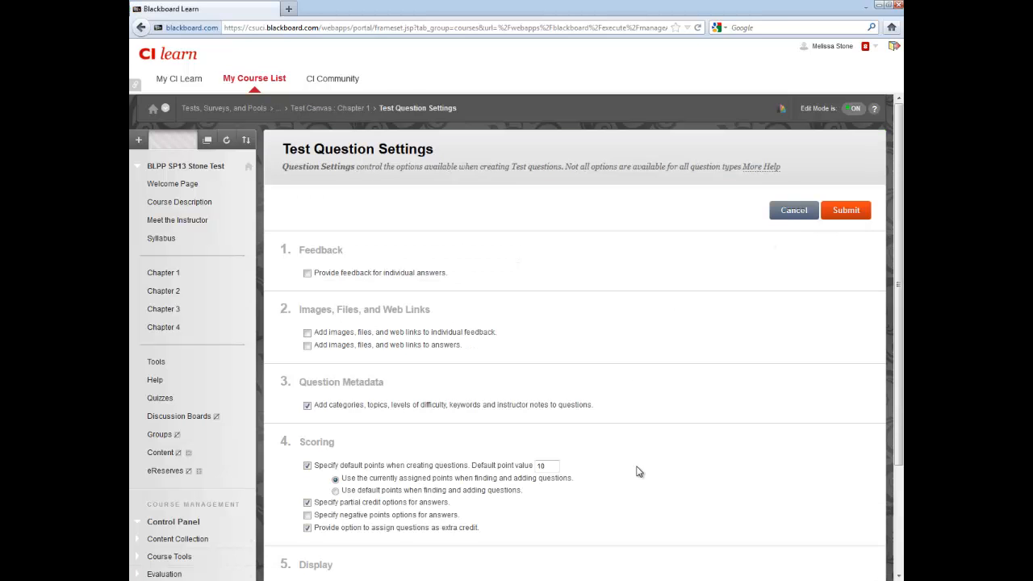
scroll(637, 472, "down", 3)
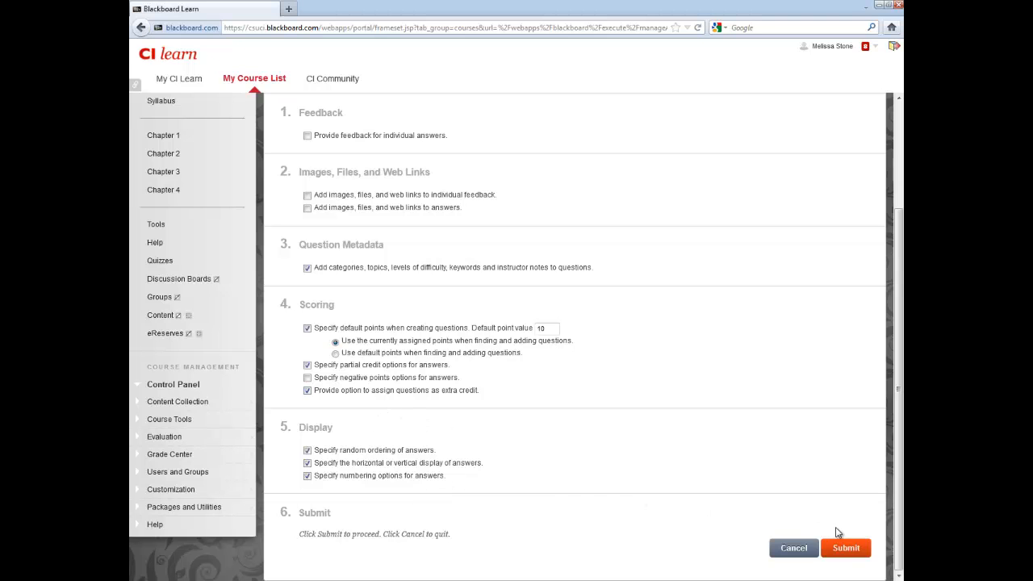
left_click(844, 551)
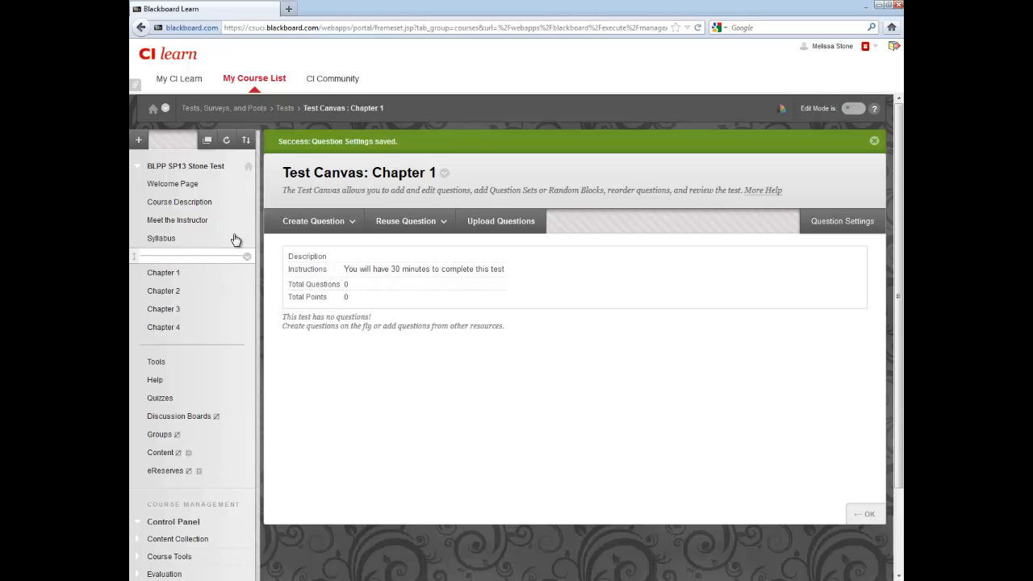
Create a True/False question titled "1" with the text "Ecology is the study of traffic".
left_click(287, 229)
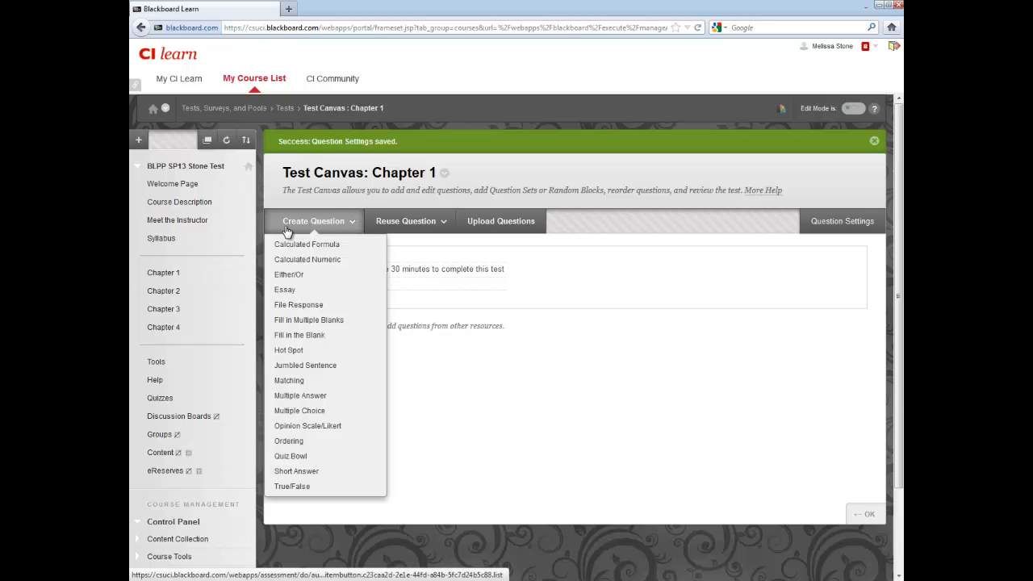
left_click(294, 486)
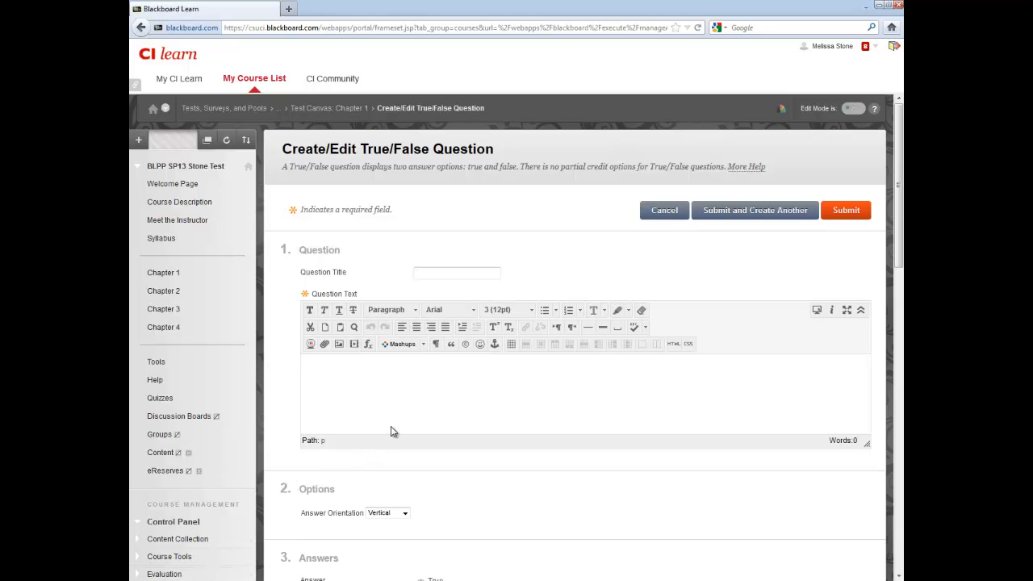
type("1")
left_click(393, 403)
type("Ecology is the study of traffic")
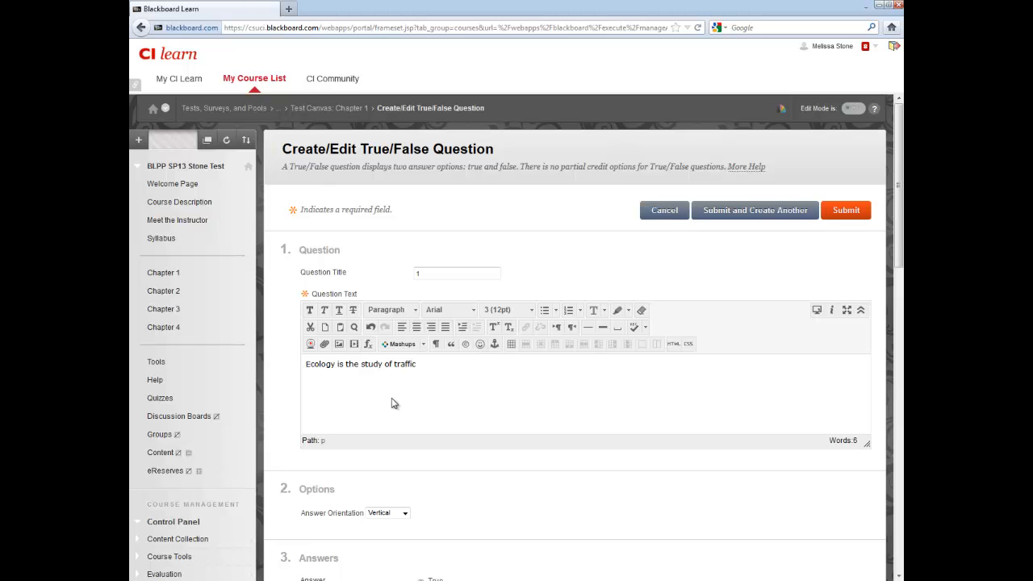
Mark False as the question's correct answer and submit the question without feedback, categories or instructor notes.
scroll(393, 403, "down", 3)
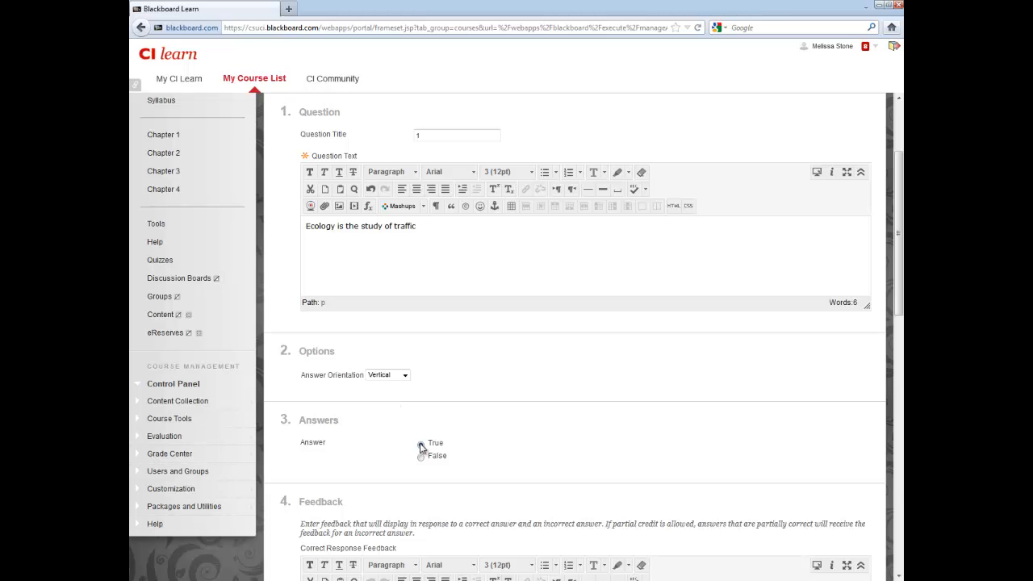
left_click(421, 459)
scroll(544, 445, "down", 5)
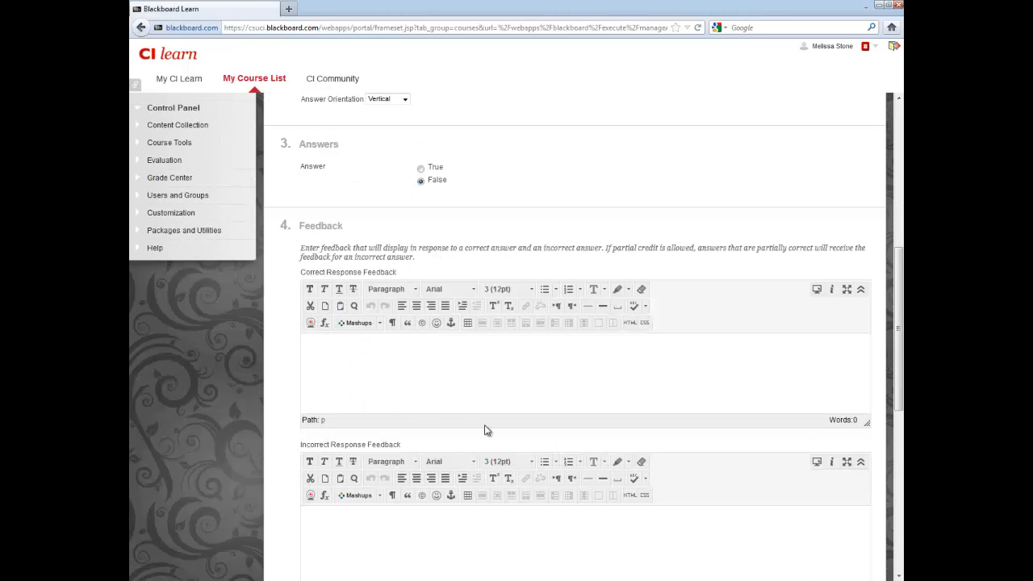
scroll(486, 430, "down", 8)
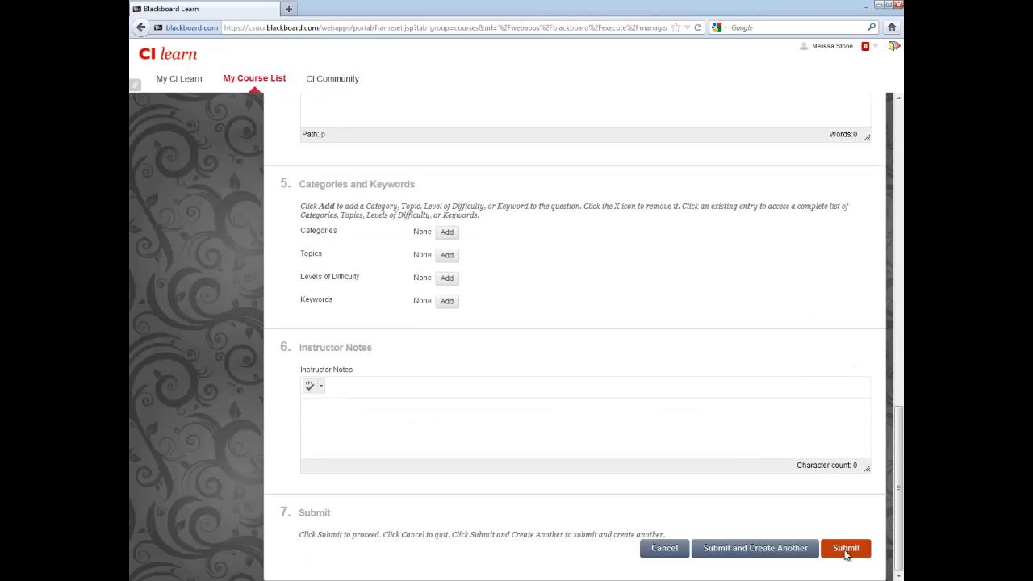
left_click(845, 548)
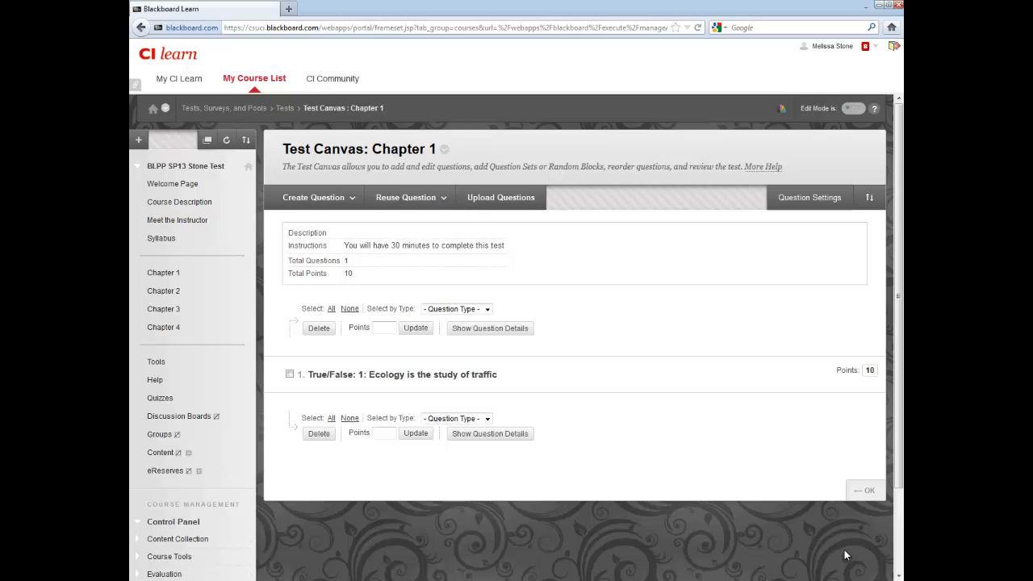
Finish editing the test's questions and add the new Chapter 1 test to the Quizzes area.
left_click(868, 494)
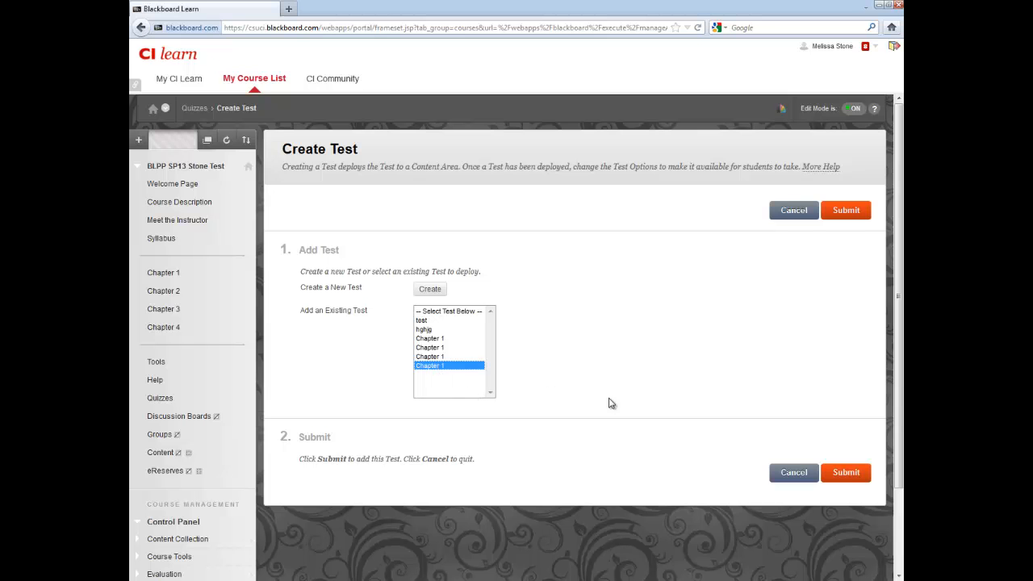
left_click(845, 475)
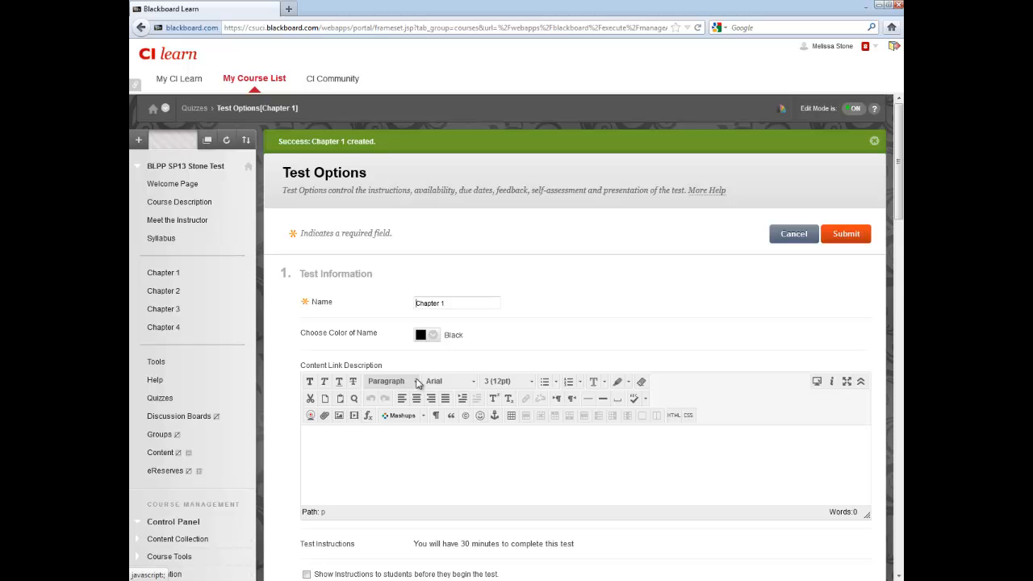
Show the instructions to students before they begin the test and make the test link available.
scroll(418, 384, "down", 5)
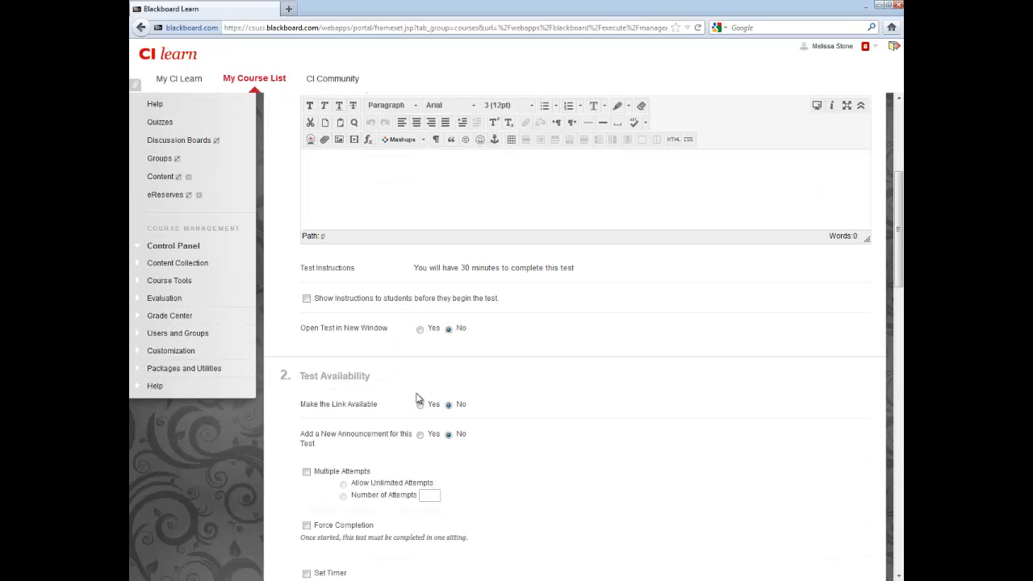
left_click(306, 299)
scroll(433, 343, "down", 2)
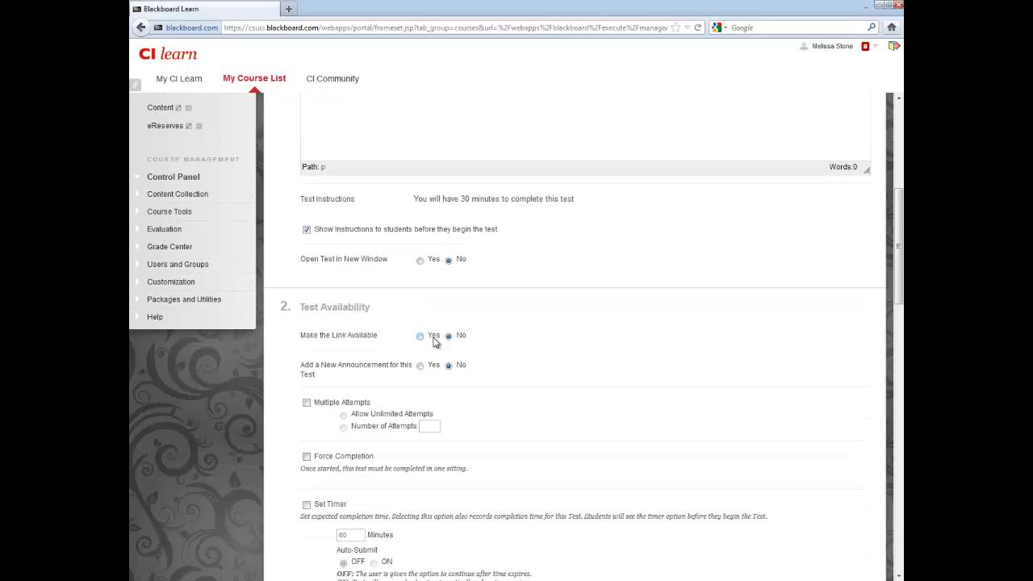
left_click(419, 336)
Enable the test timer with a limit of 30 minutes and turn Auto-Submit on.
scroll(571, 390, "down", 5)
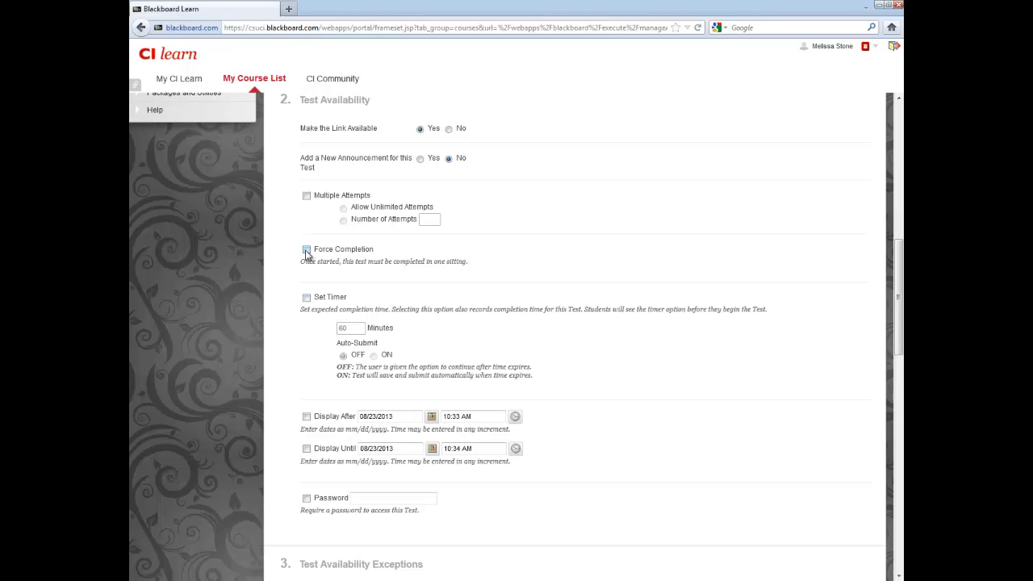
left_click(307, 297)
left_click_drag(347, 327, 328, 324)
type("30")
left_click(374, 357)
scroll(610, 374, "down", 3)
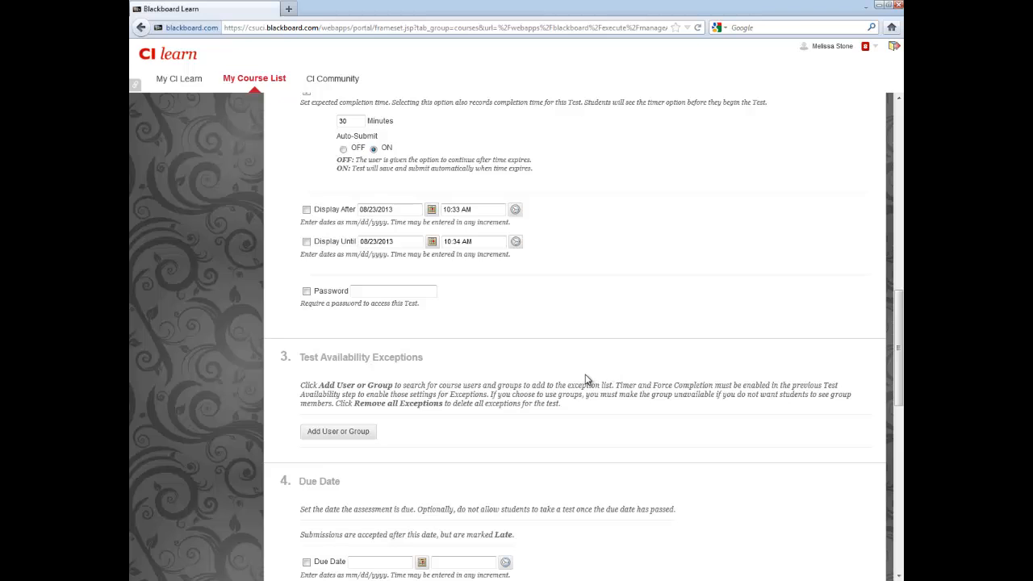
scroll(589, 380, "down", 3)
left_click(307, 355)
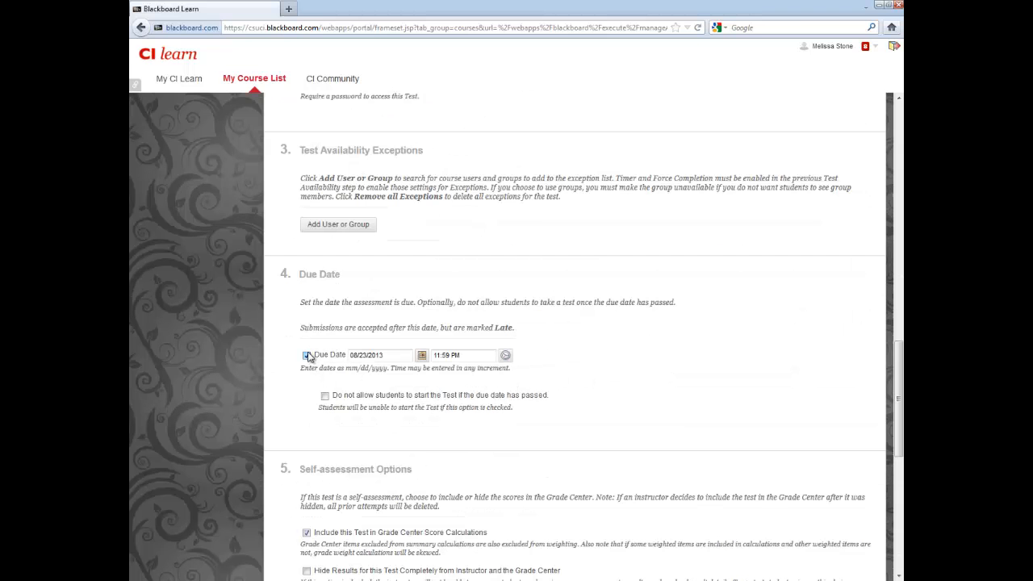
left_click(324, 397)
left_click(306, 355)
Submit the Chapter 1 test options and reload the Quizzes content area.
scroll(666, 406, "down", 5)
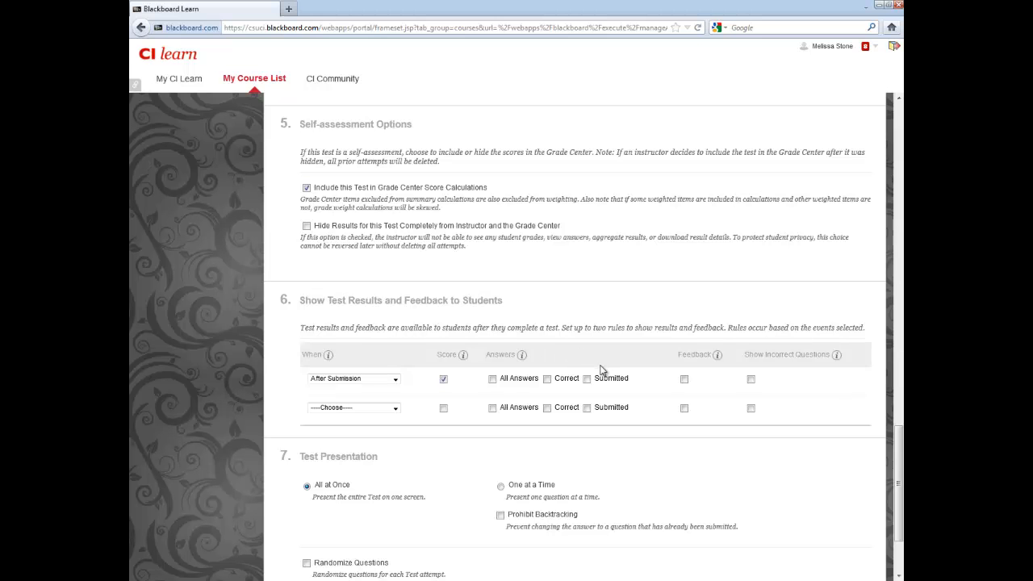
scroll(619, 471, "down", 3)
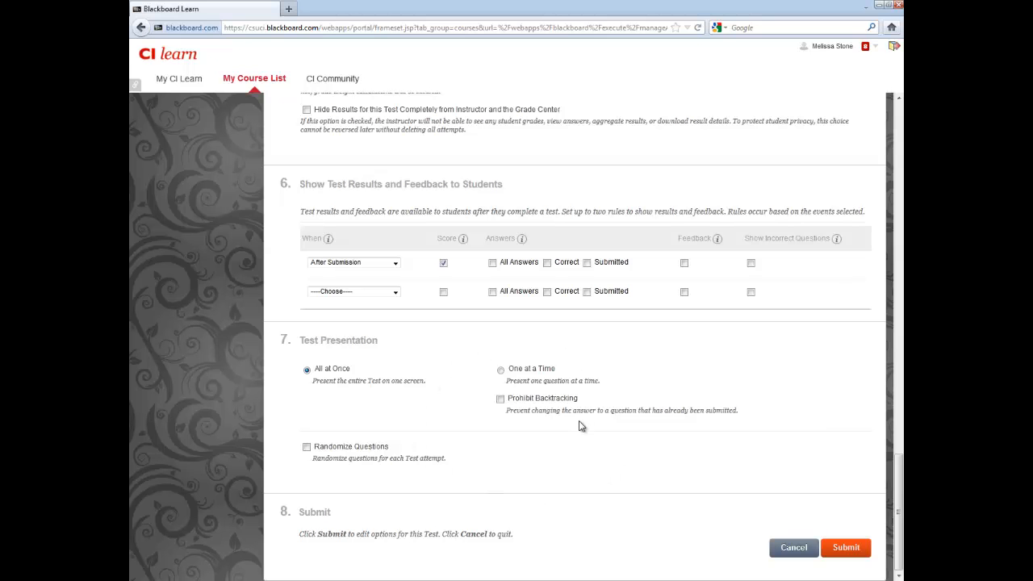
left_click(845, 549)
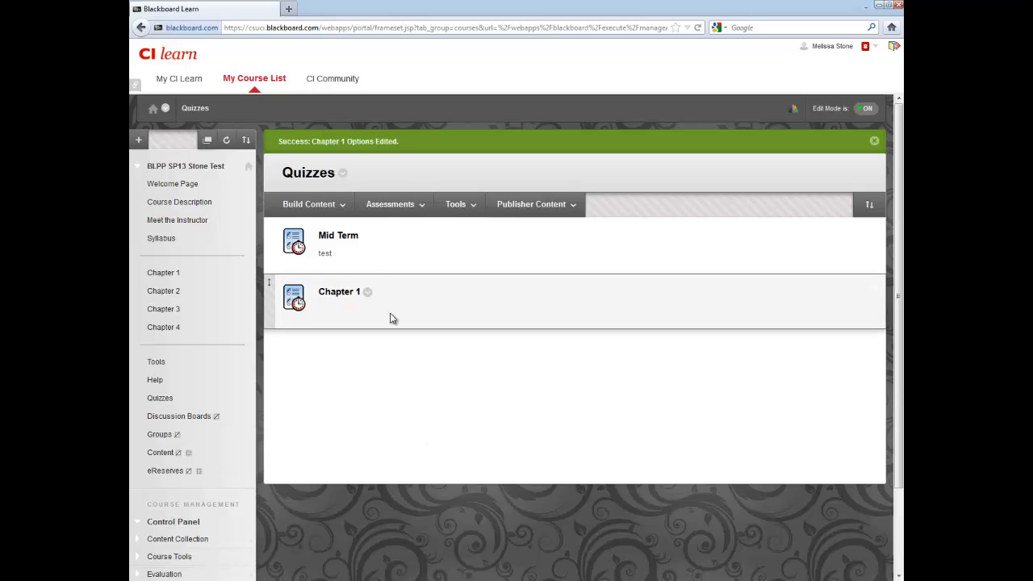
left_click(166, 398)
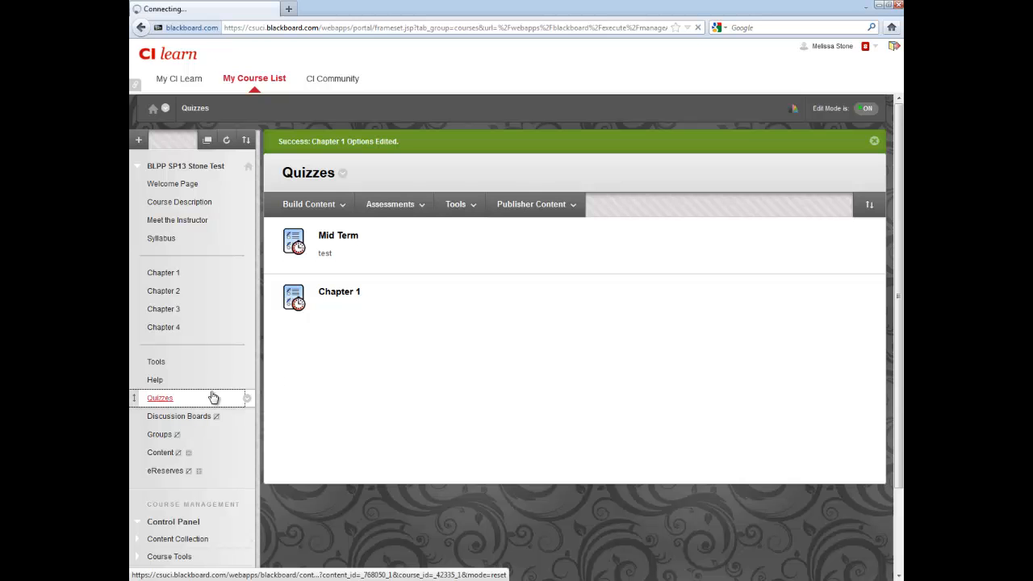